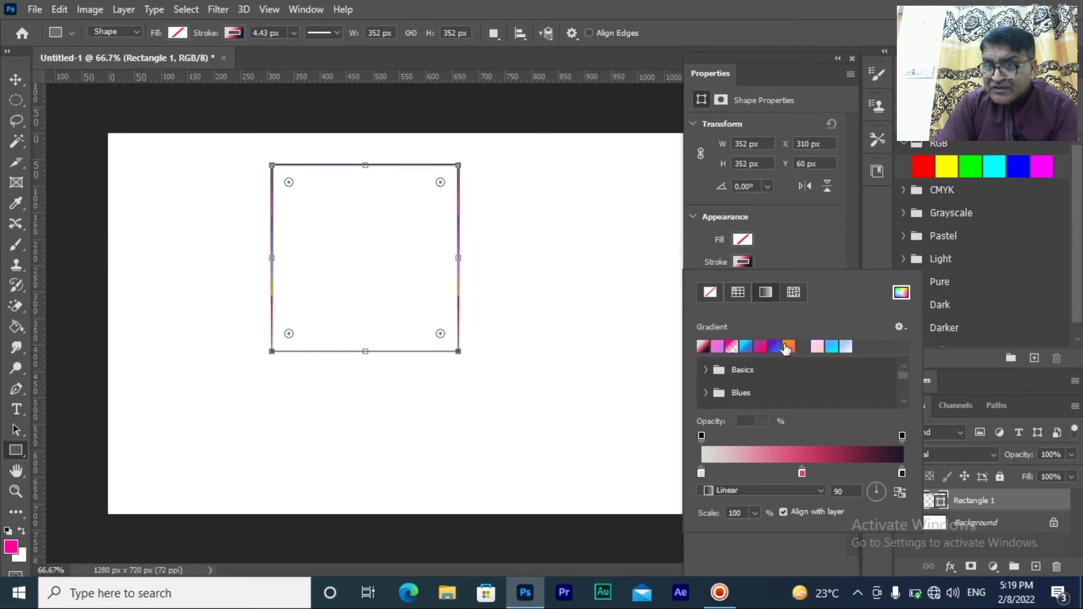
# - Try the pale pink and pink-to-purple gradients, and then the dark Trees pattern, on the square's stroke
pyautogui.click(816, 347)
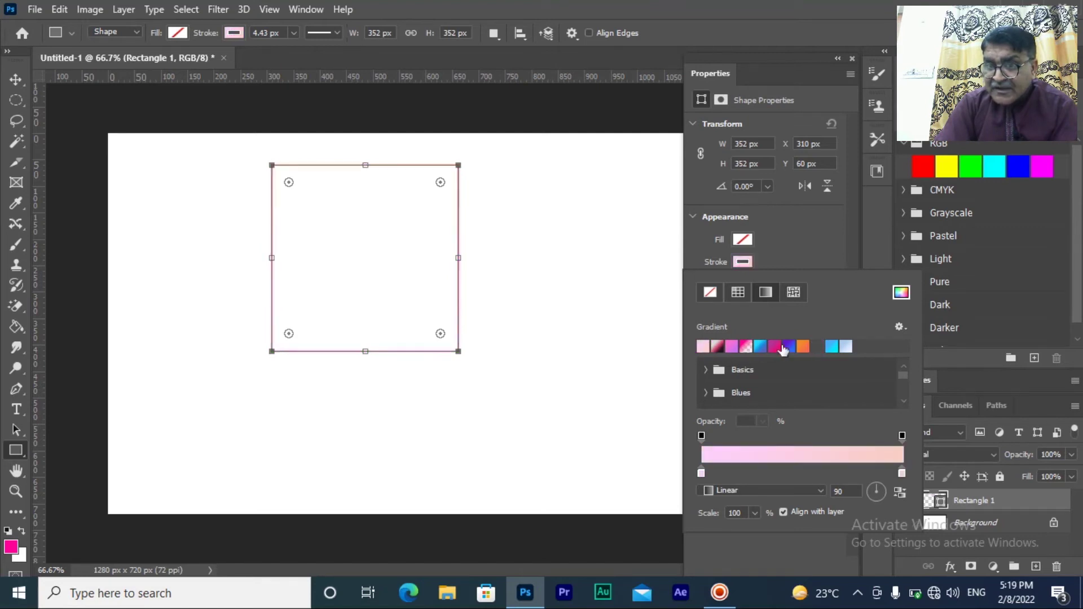
pyautogui.click(734, 345)
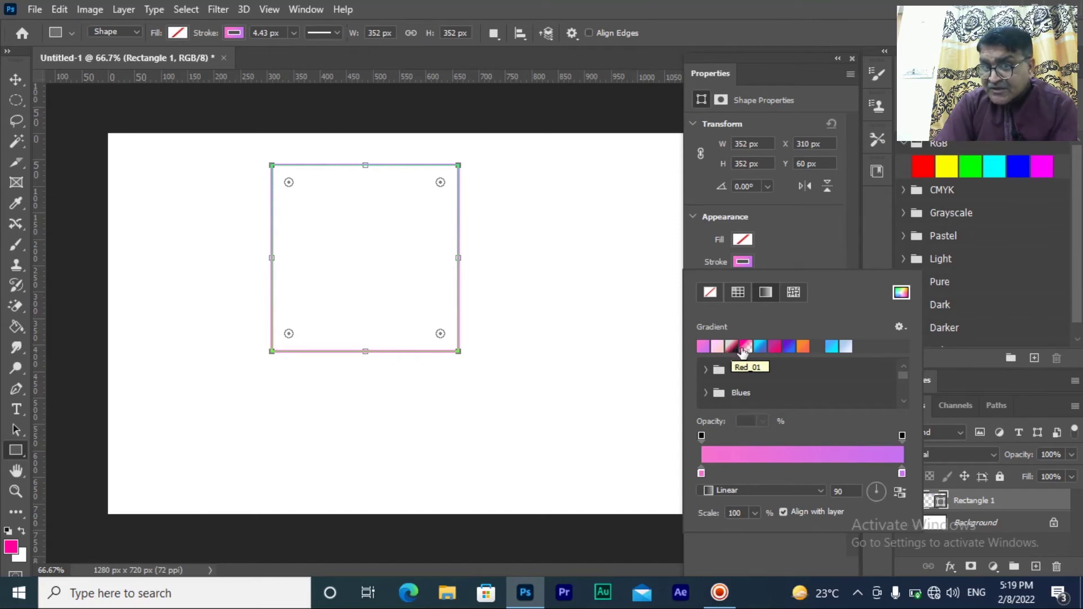
pyautogui.click(792, 292)
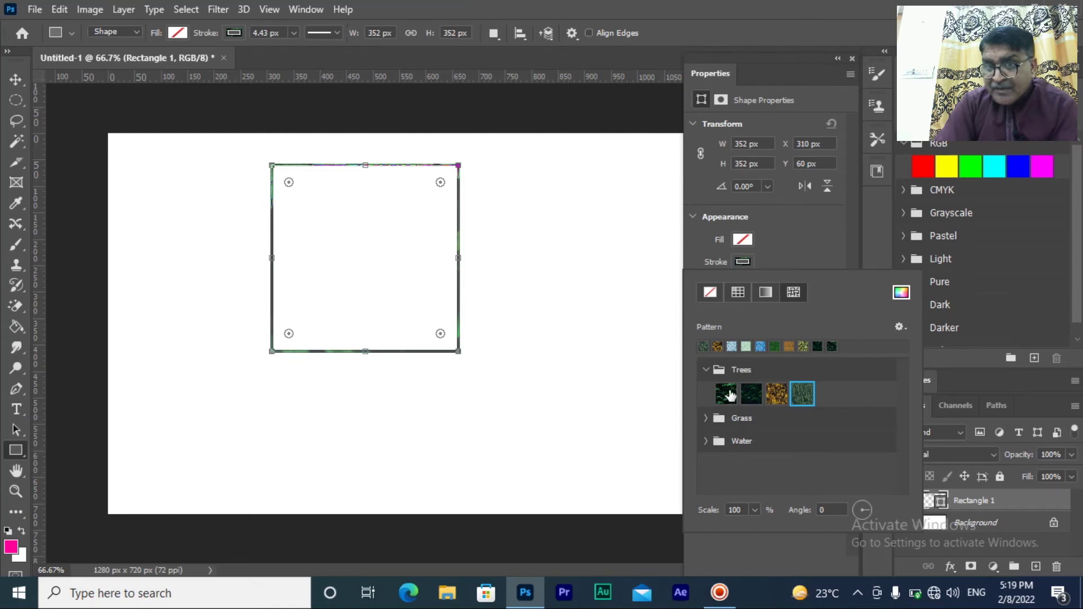
pyautogui.click(751, 395)
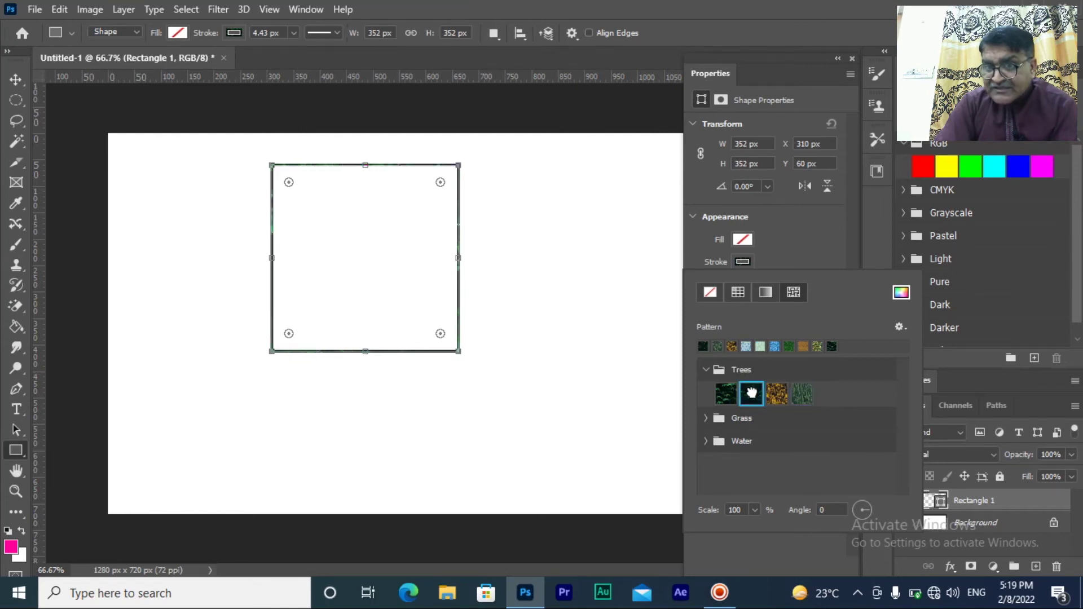
# - Try the yellow-leaf and green patterns from the Grass group on the square's stroke
pyautogui.click(706, 418)
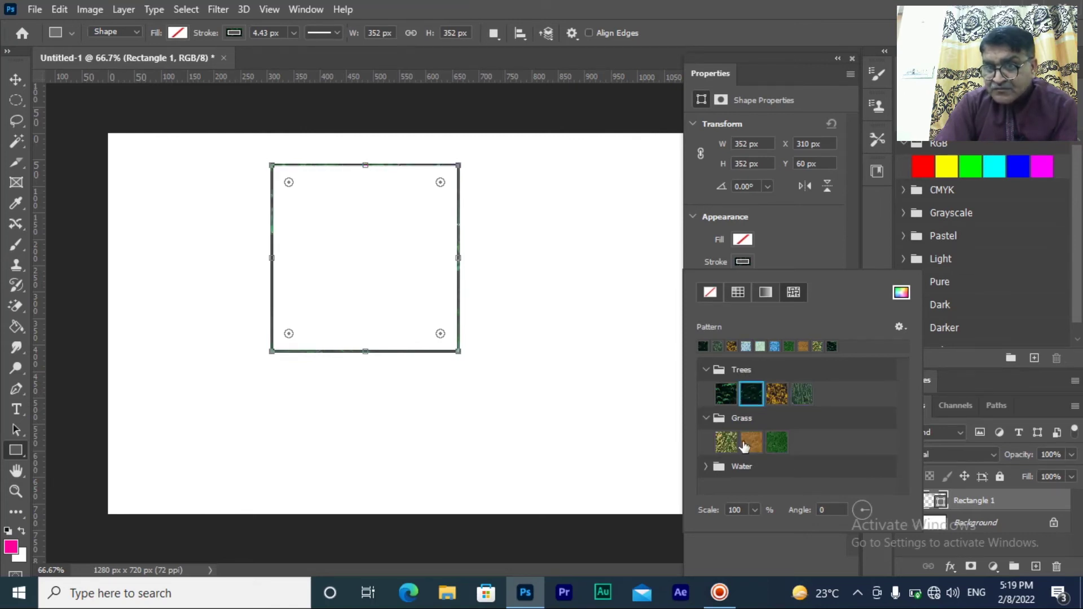
pyautogui.click(733, 447)
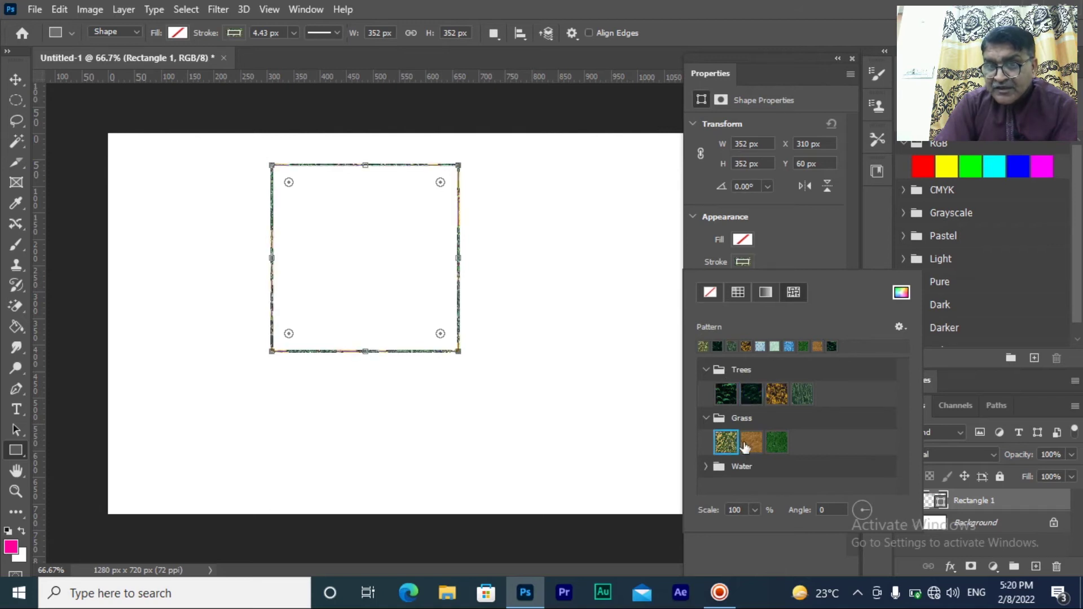
pyautogui.click(774, 445)
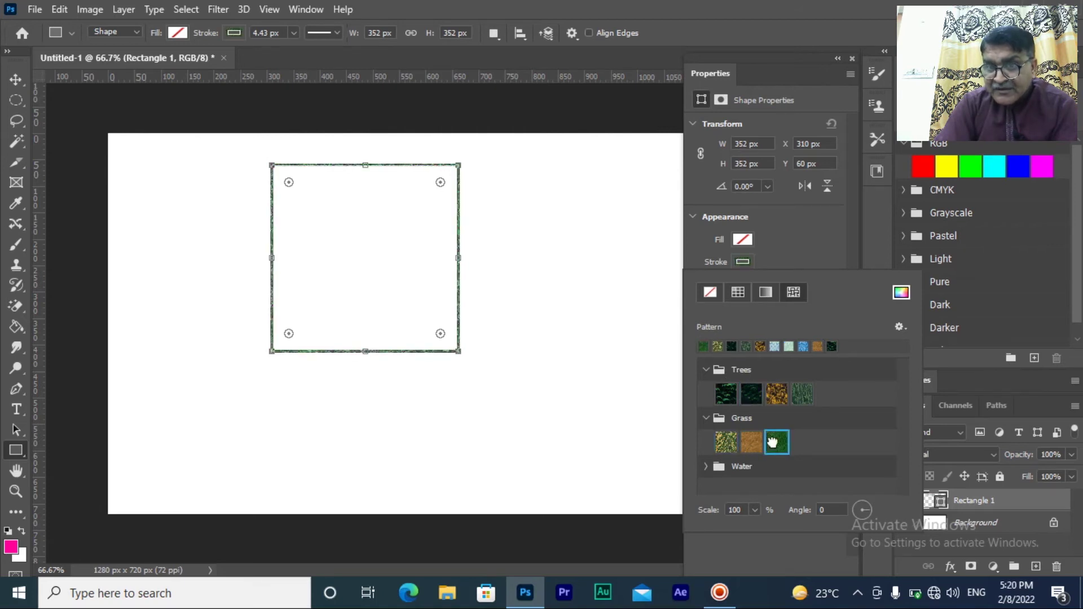
# - Increase the square's stroke width to 20.46 px
pyautogui.click(743, 262)
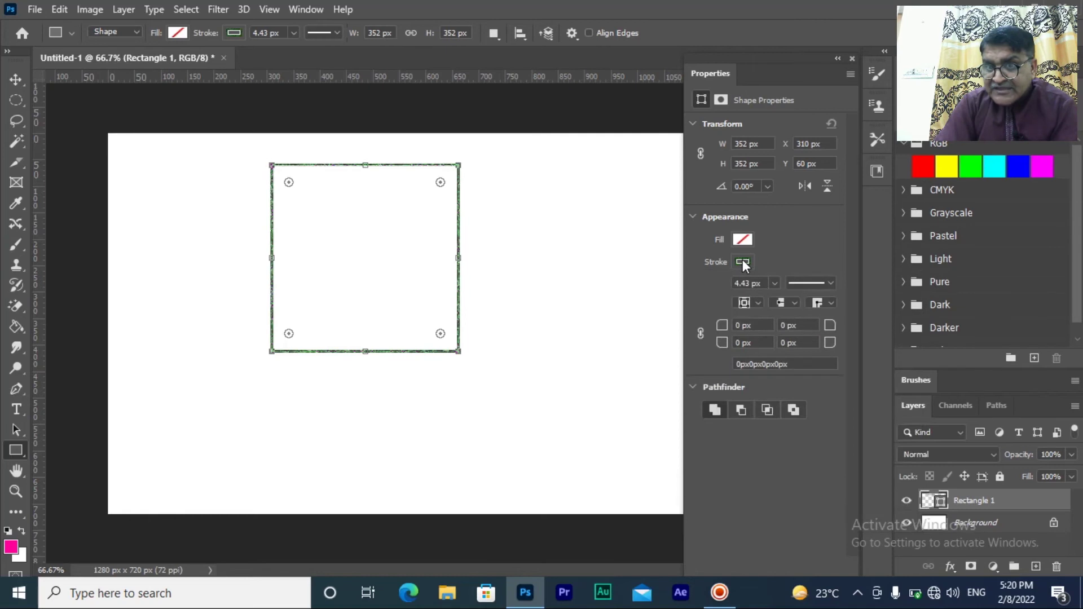
pyautogui.click(775, 283)
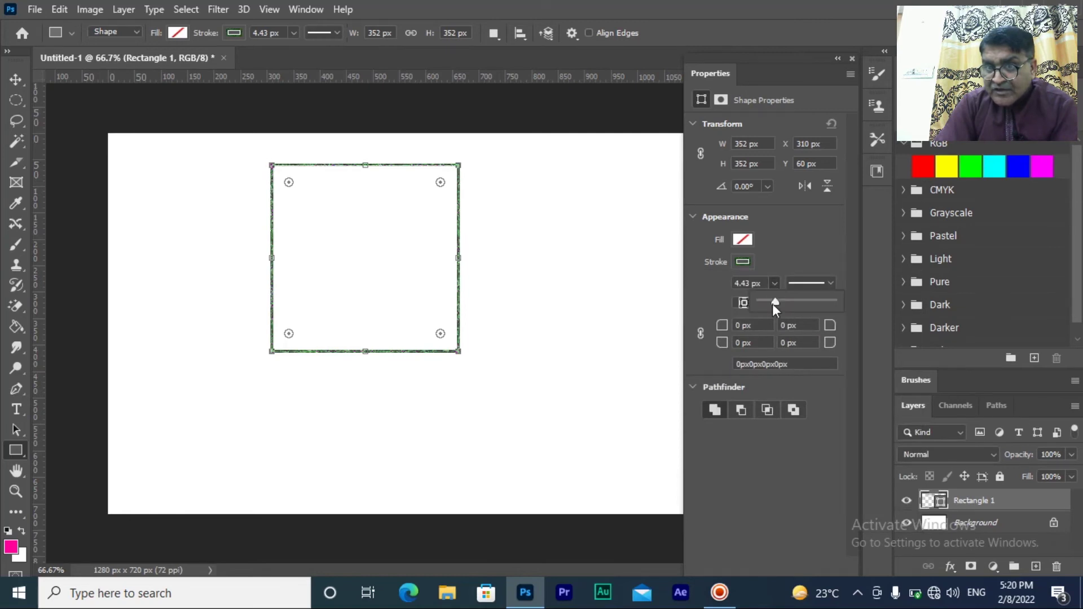
pyautogui.moveTo(774, 304); pyautogui.dragTo(795, 303)
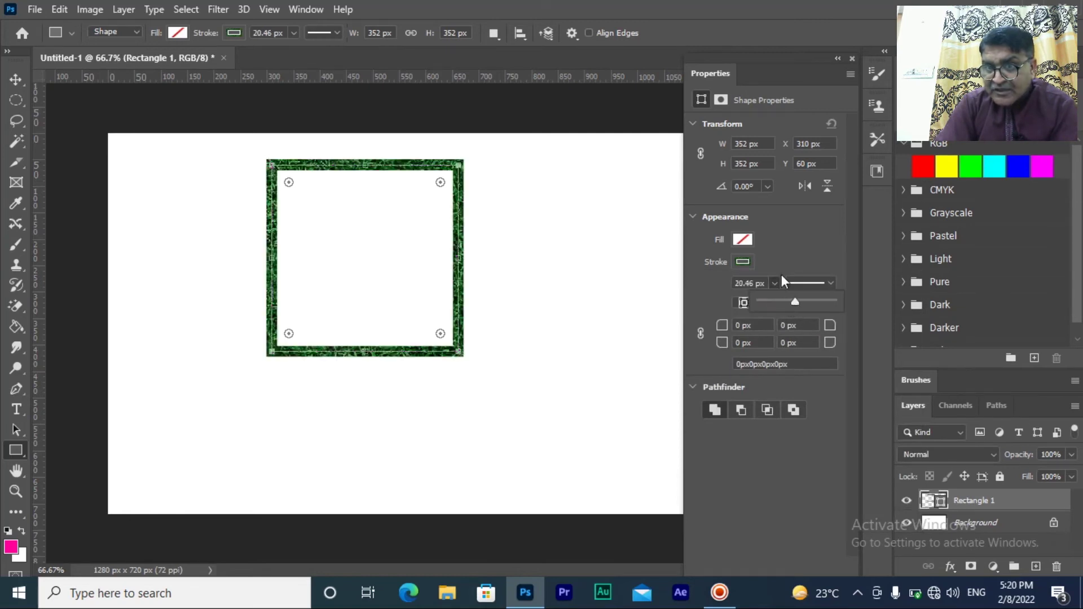
pyautogui.click(789, 238)
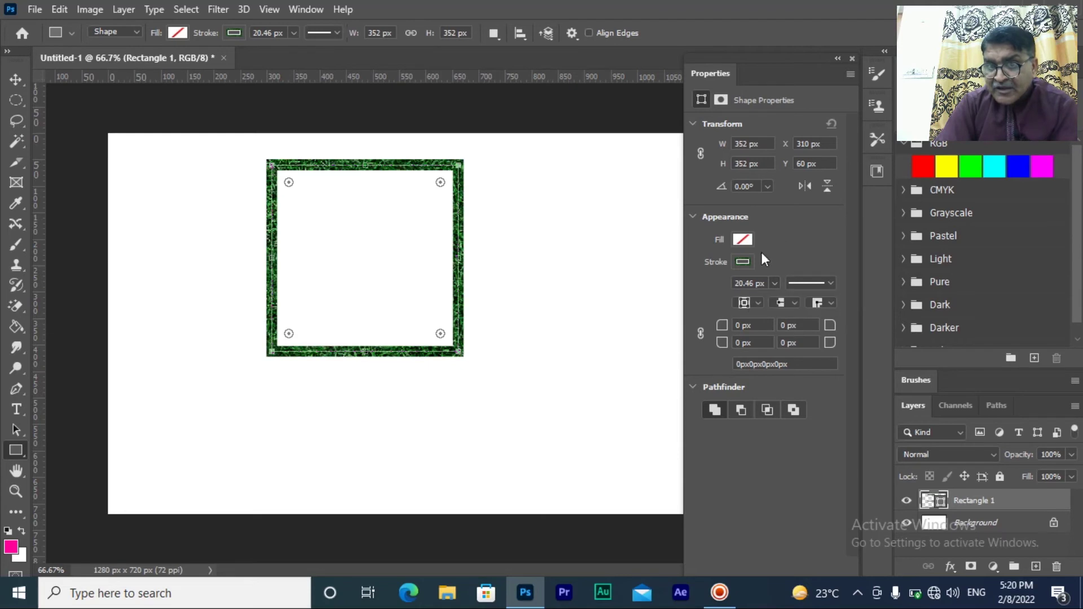
# - Preview the brown and then the yellow-leaf Grass patterns on the thickened stroke
pyautogui.click(738, 258)
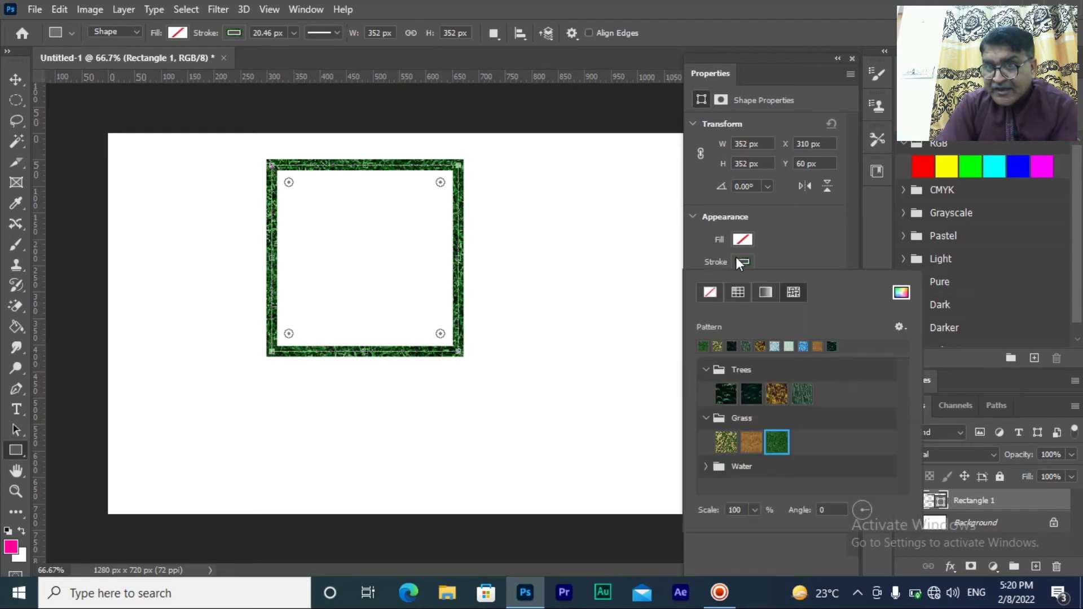
pyautogui.click(706, 419)
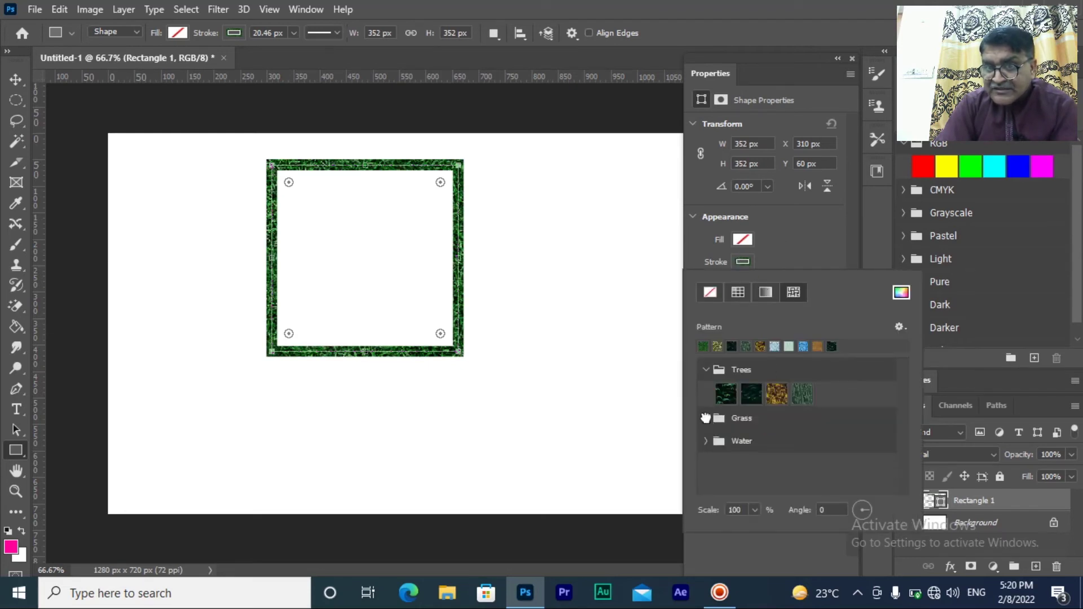
pyautogui.click(705, 418)
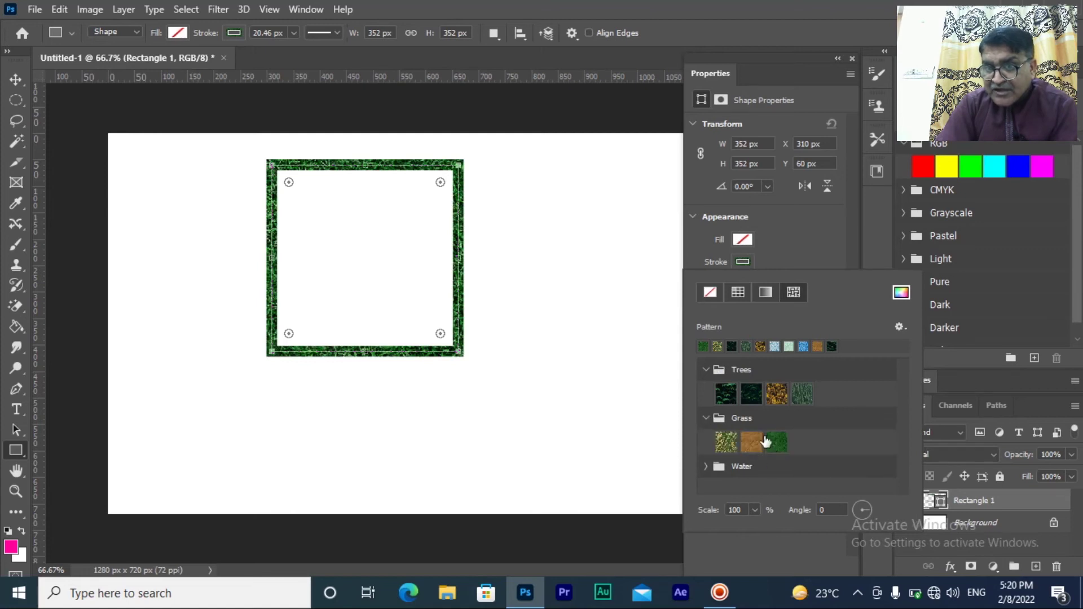
pyautogui.click(746, 438)
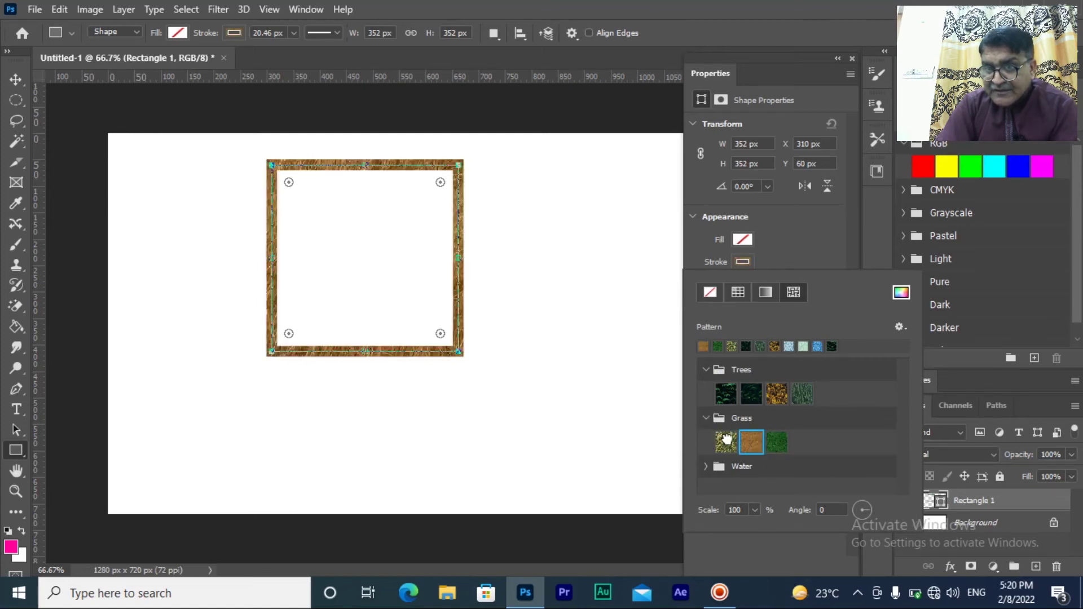
pyautogui.click(725, 443)
# - Try the blue, pale green and pale blue patterns of the Water group on the stroke
pyautogui.click(707, 467)
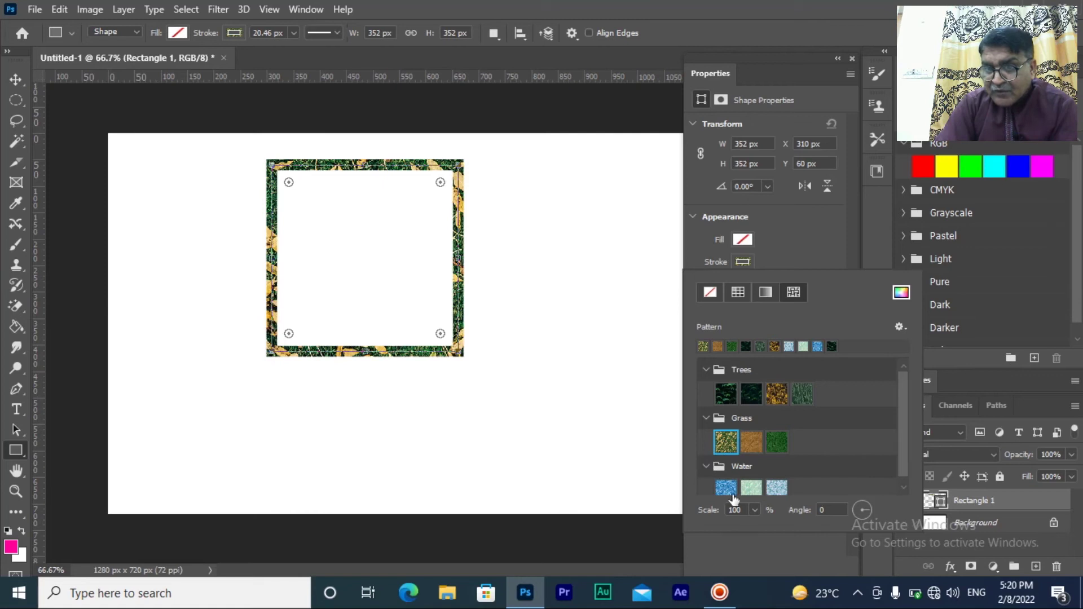
pyautogui.click(725, 488)
pyautogui.click(749, 489)
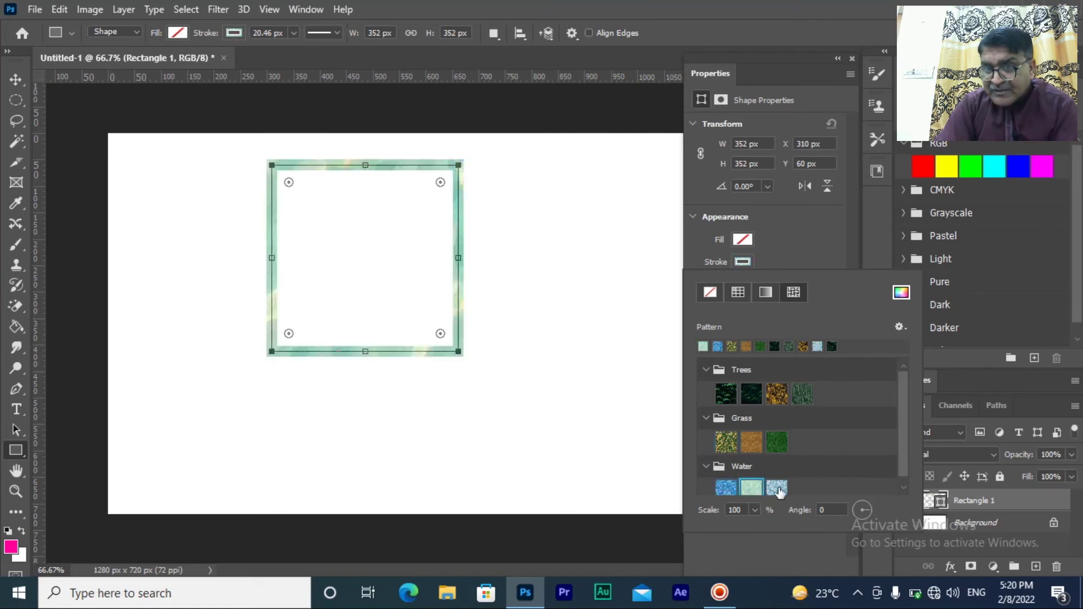
pyautogui.click(778, 487)
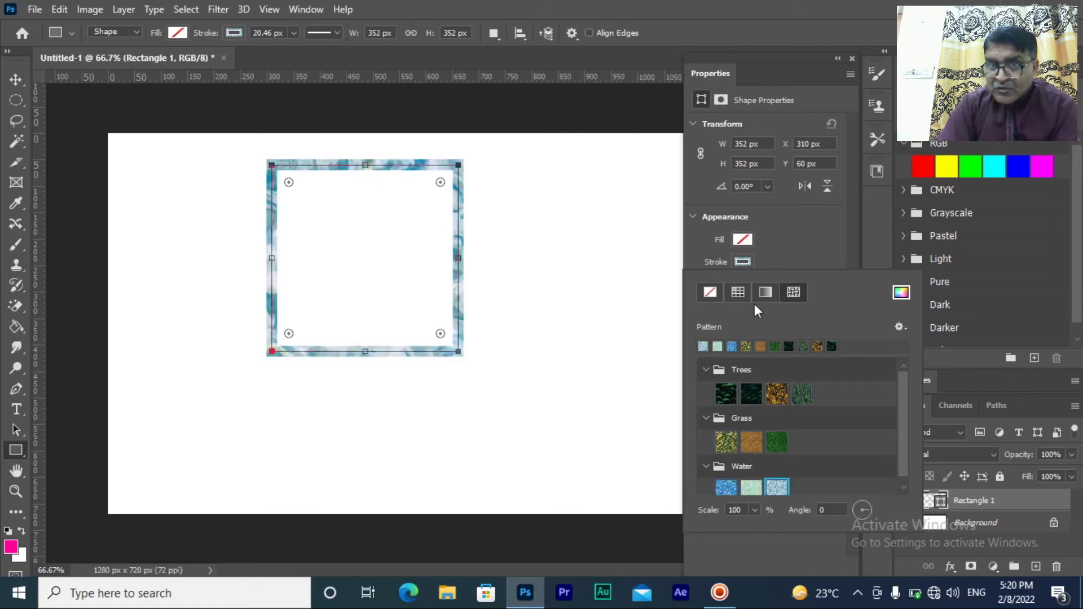
# - Remove the square's stroke and try pink, red, cyan and purple as its solid fill colour
pyautogui.click(710, 292)
pyautogui.click(742, 238)
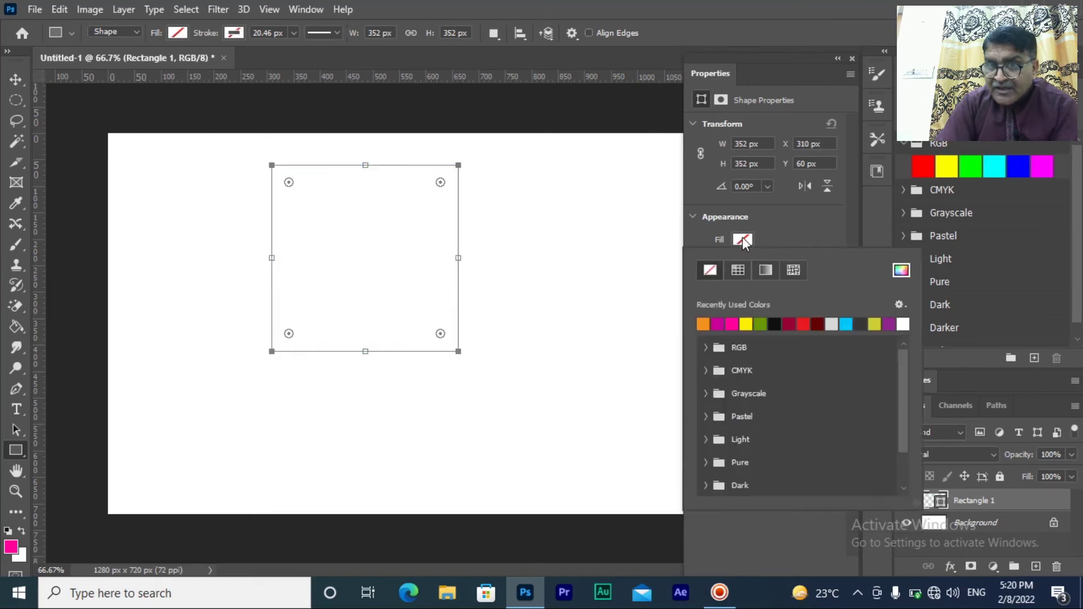
pyautogui.click(735, 323)
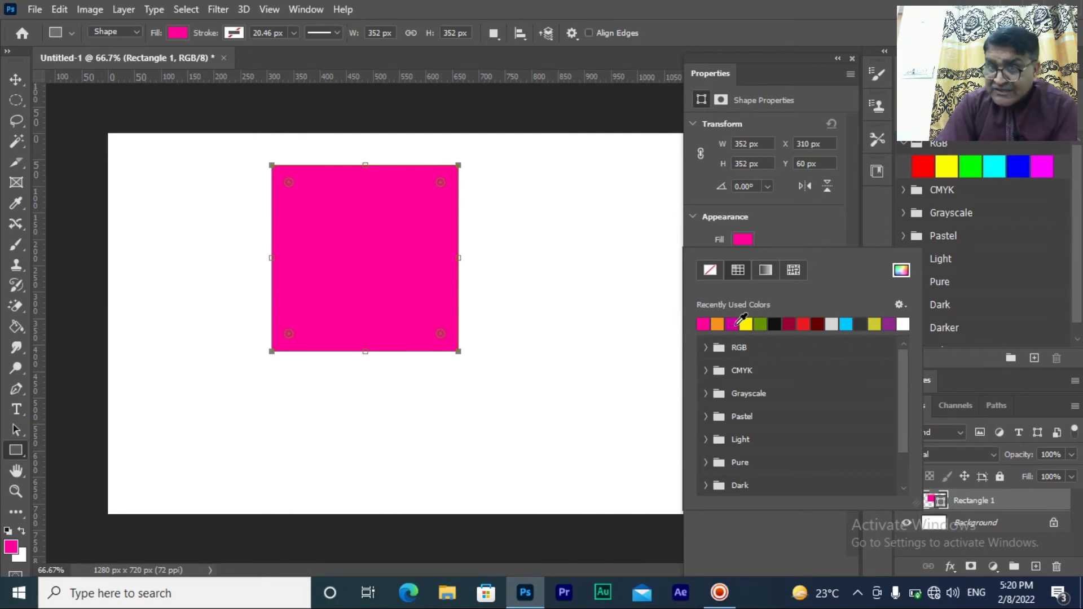
pyautogui.click(804, 324)
pyautogui.click(846, 324)
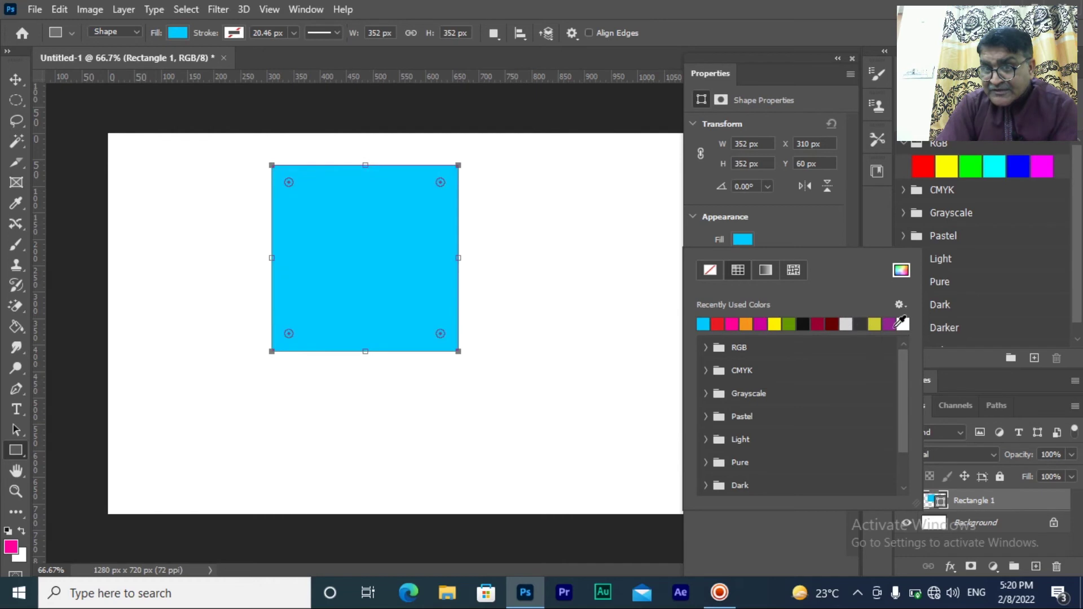
pyautogui.click(888, 324)
# - Switch the square's fill to a gradient and try the grey-to-dark-red, pink-to-transparent and orange presets
pyautogui.click(766, 270)
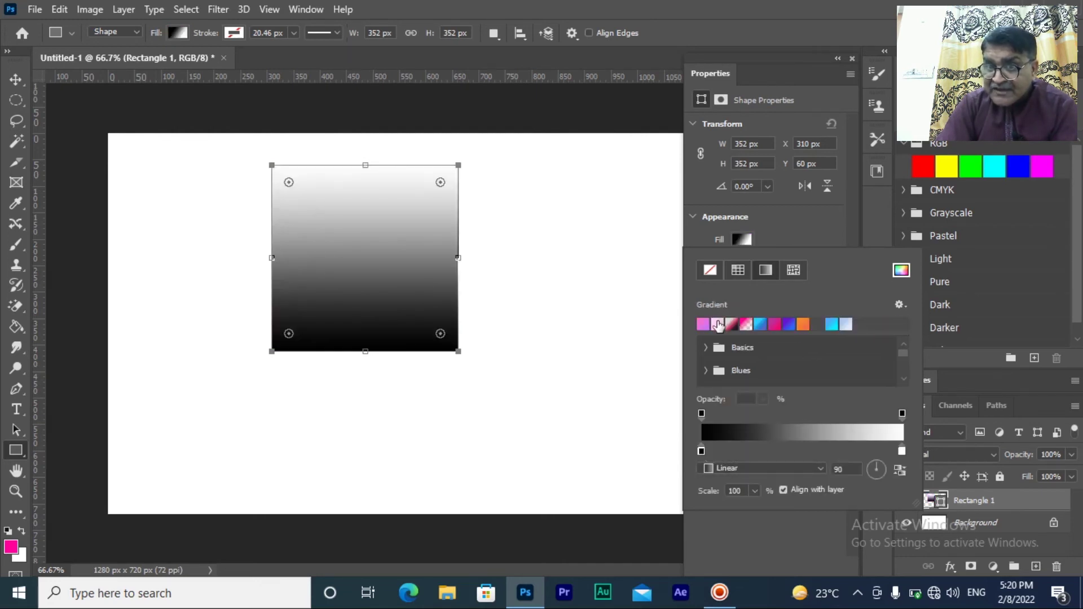
pyautogui.click(730, 324)
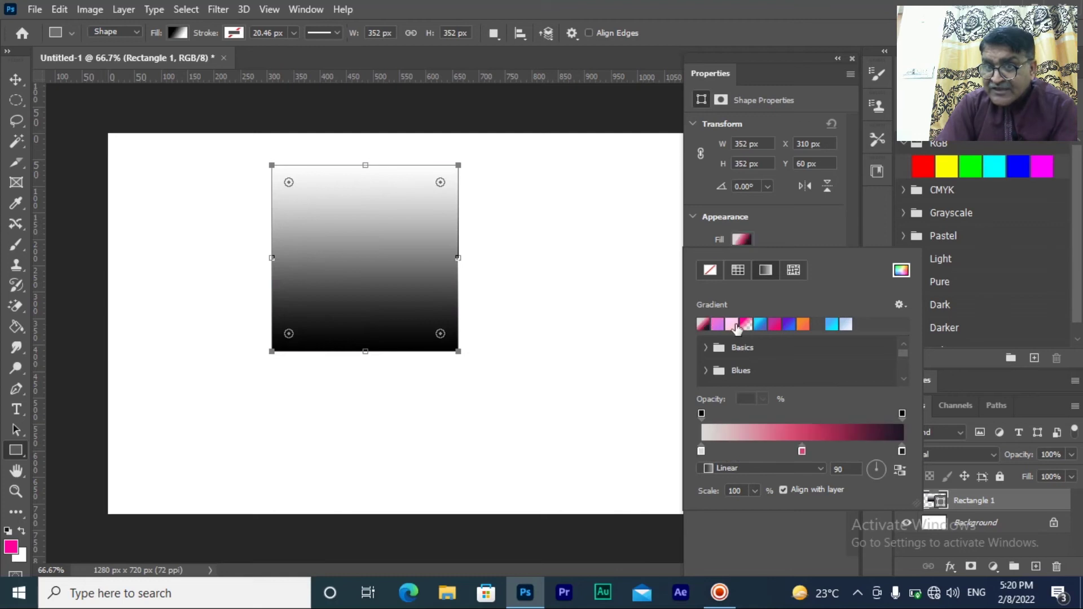
pyautogui.click(745, 325)
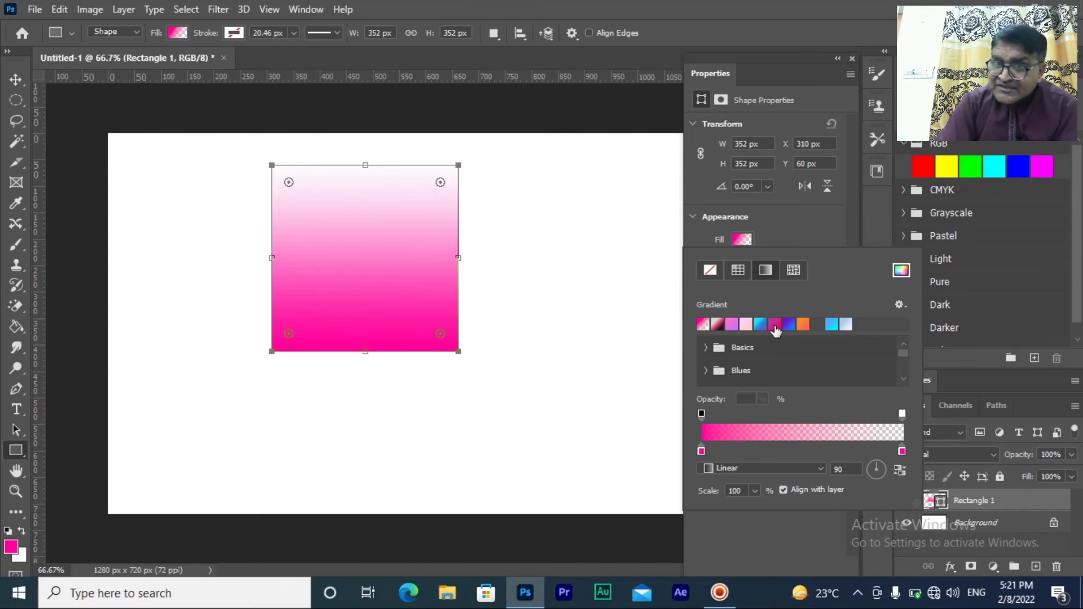
pyautogui.click(803, 324)
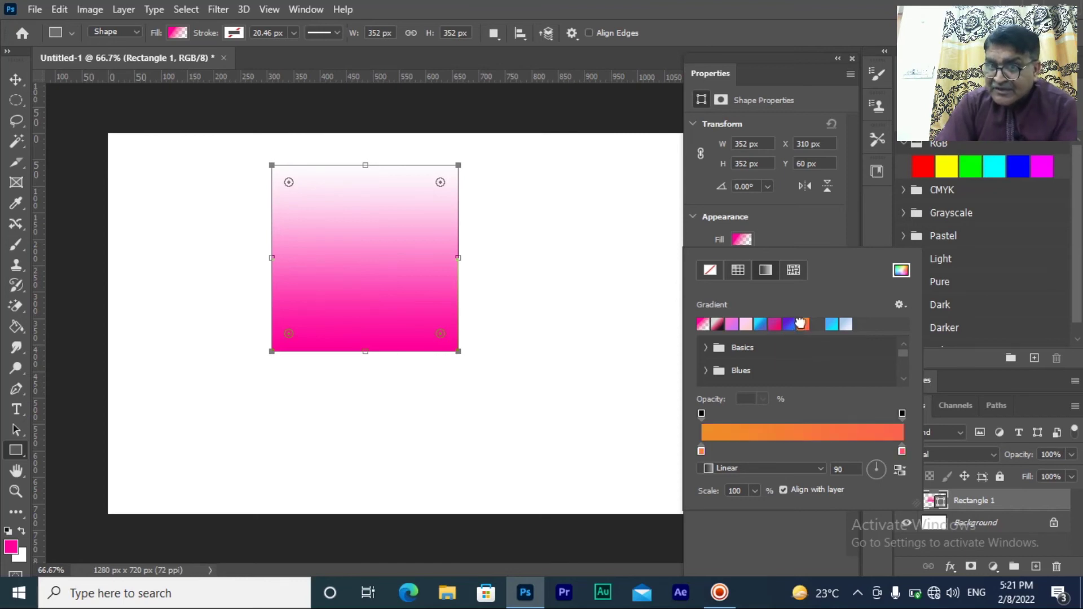
# - Switch the fill to a pattern and try the dark leaf, yellow tree and green forest patterns from the Trees group
pyautogui.click(802, 273)
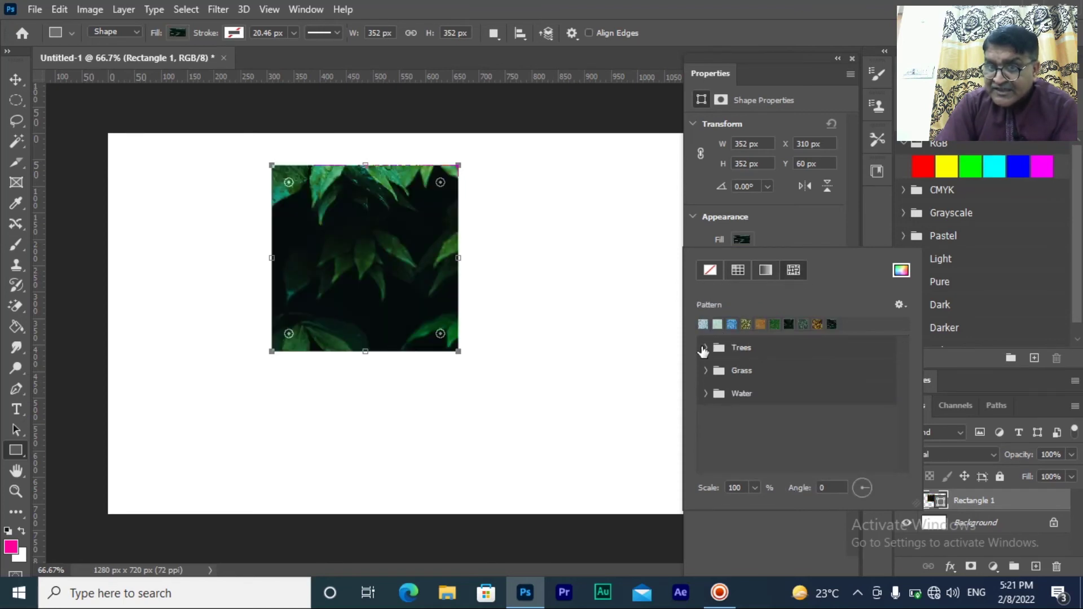
pyautogui.click(704, 349)
pyautogui.click(728, 372)
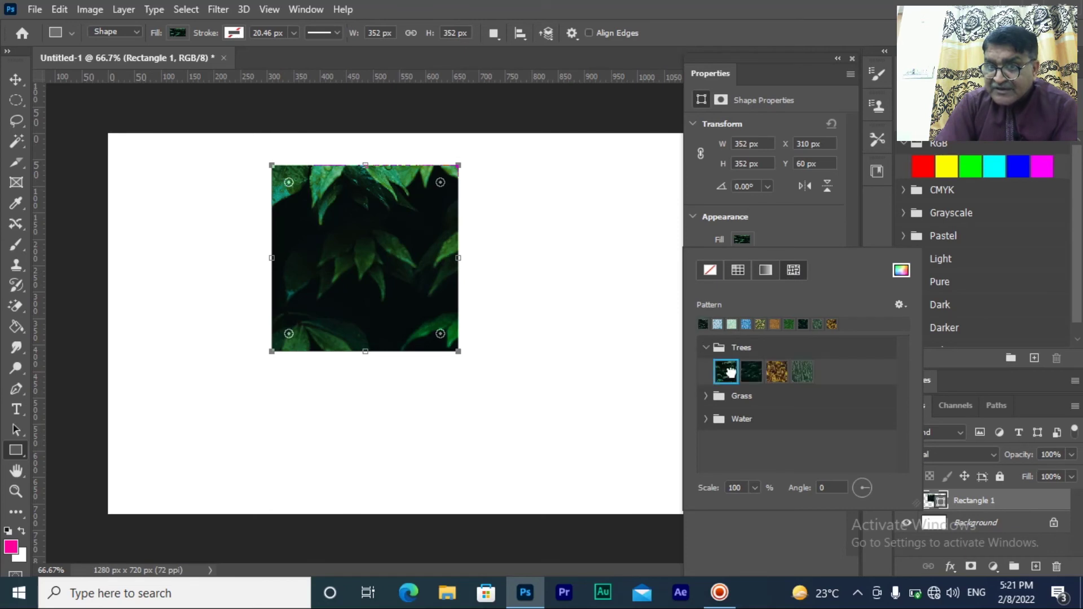
pyautogui.click(777, 372)
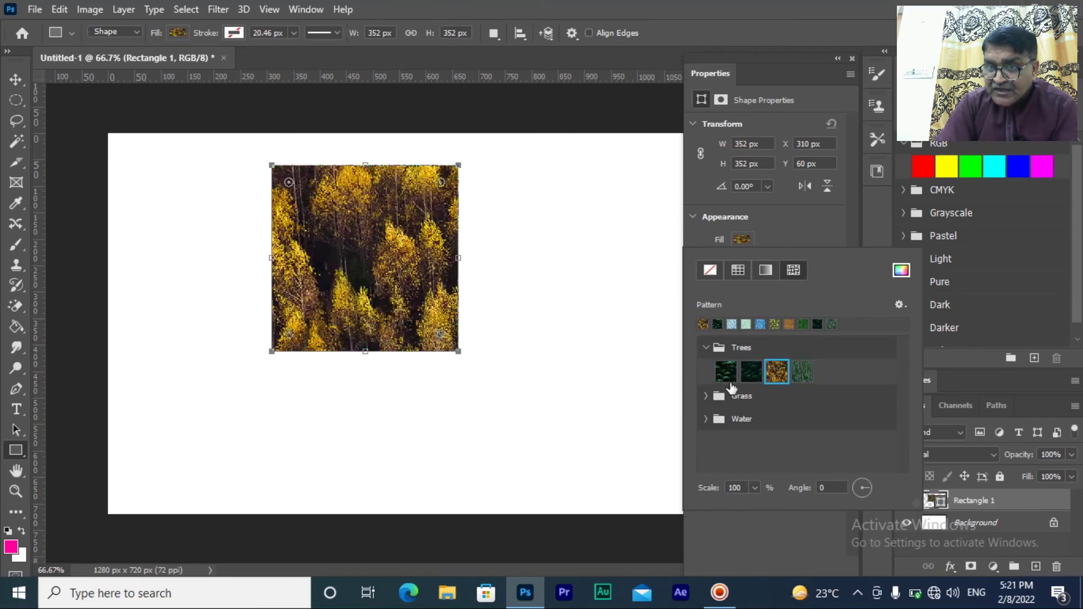
pyautogui.click(802, 370)
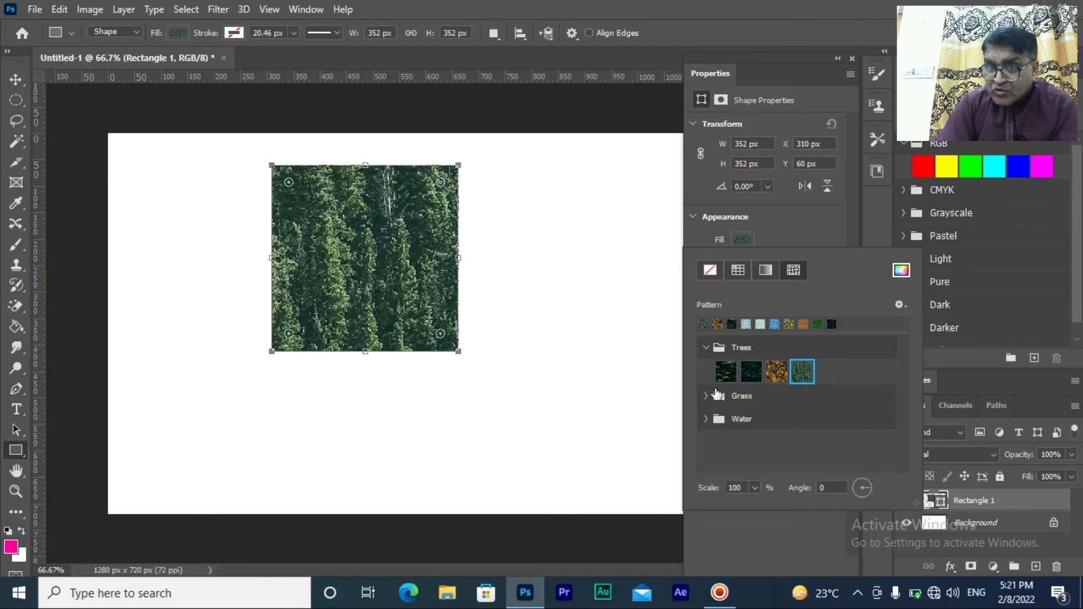
# - Try the yellow-leaf, brown and green patterns of the Grass group as the square's fill
pyautogui.click(706, 396)
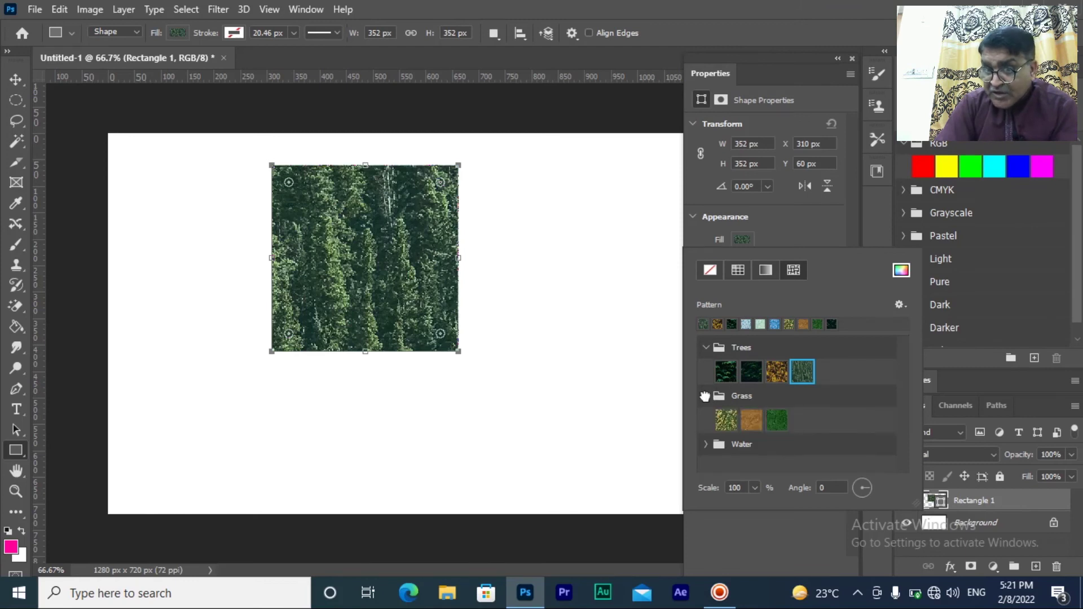
pyautogui.click(726, 420)
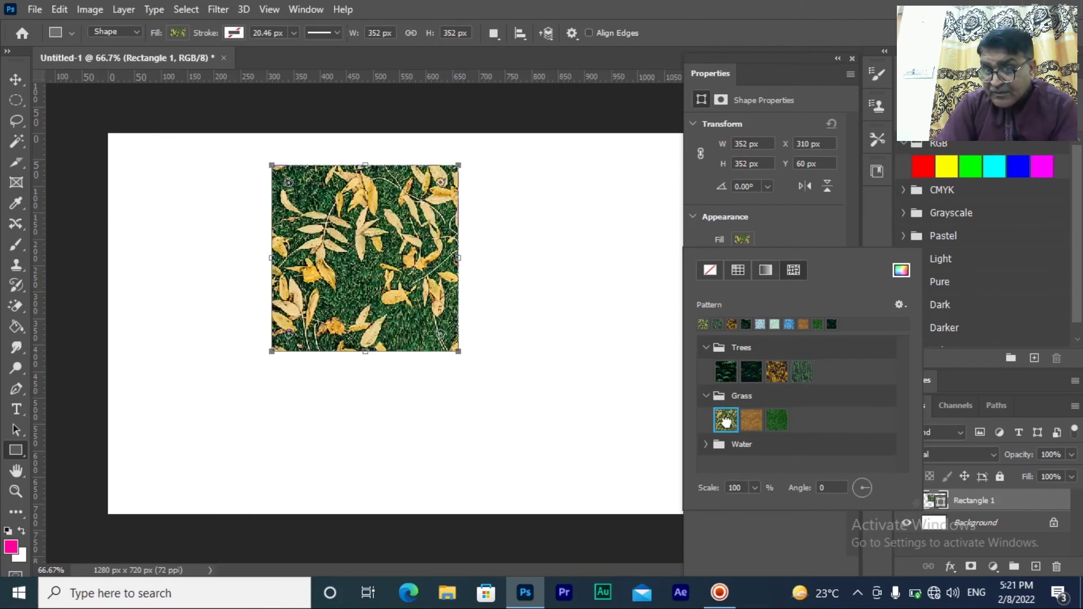
pyautogui.click(749, 423)
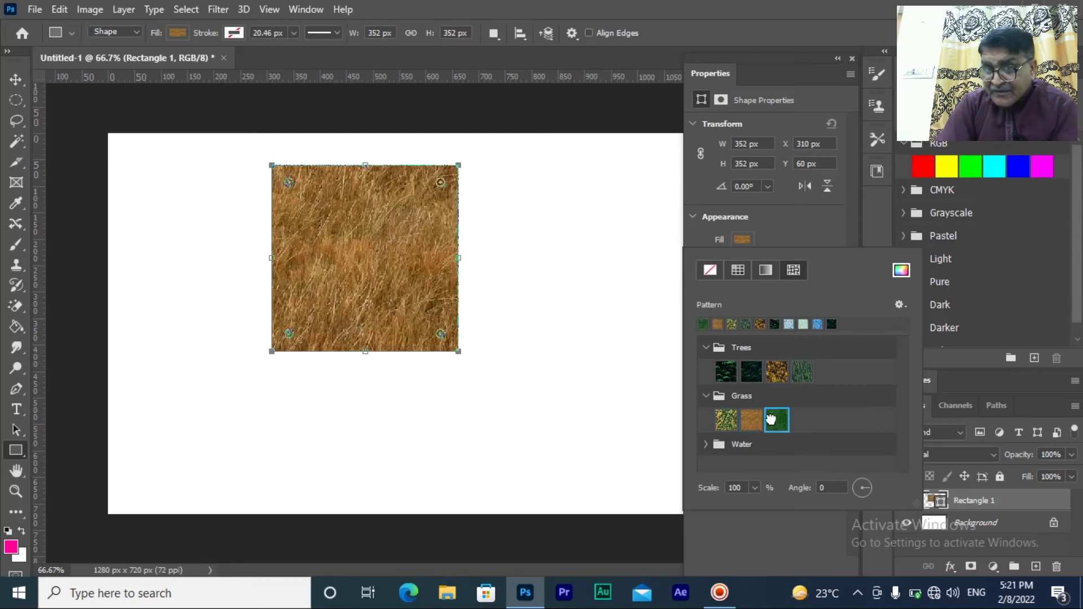
pyautogui.click(774, 424)
# - Go through the three Water patterns for the square's fill, ending with the pale blue one
pyautogui.click(706, 445)
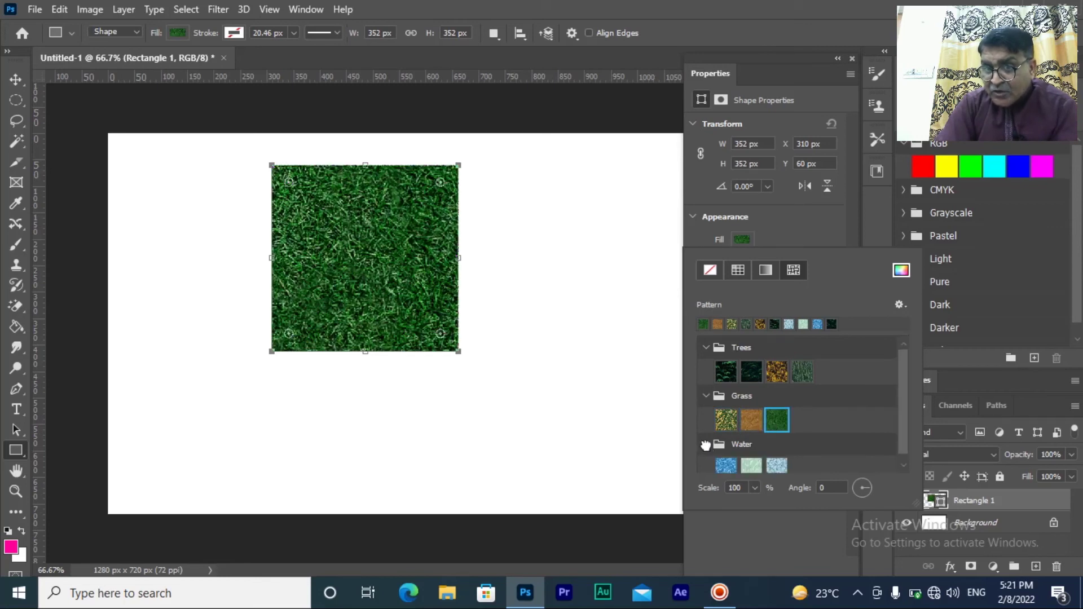
pyautogui.click(727, 466)
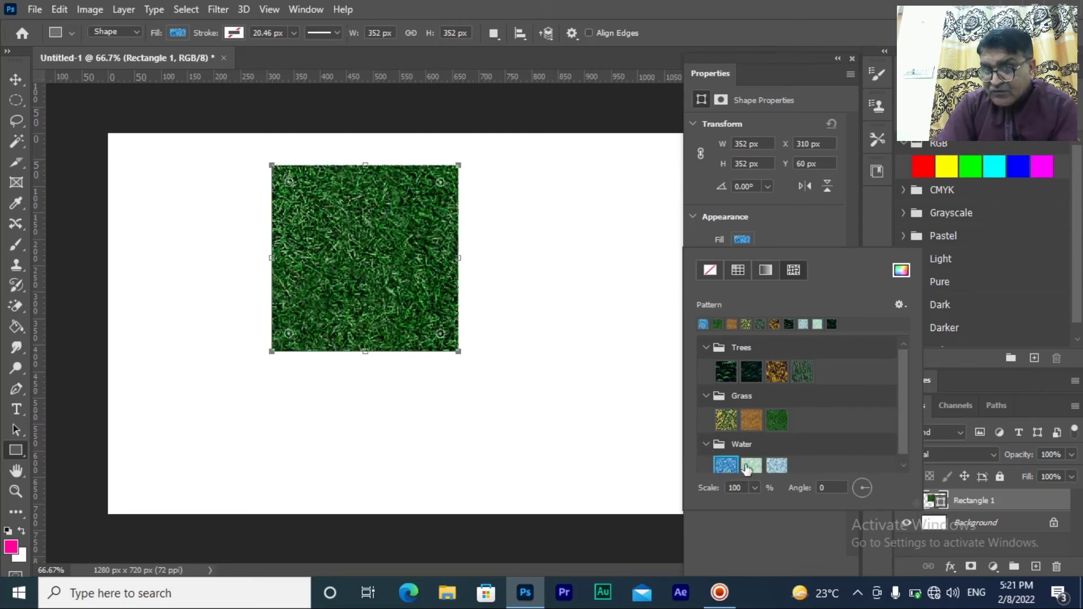
pyautogui.click(756, 465)
pyautogui.click(777, 465)
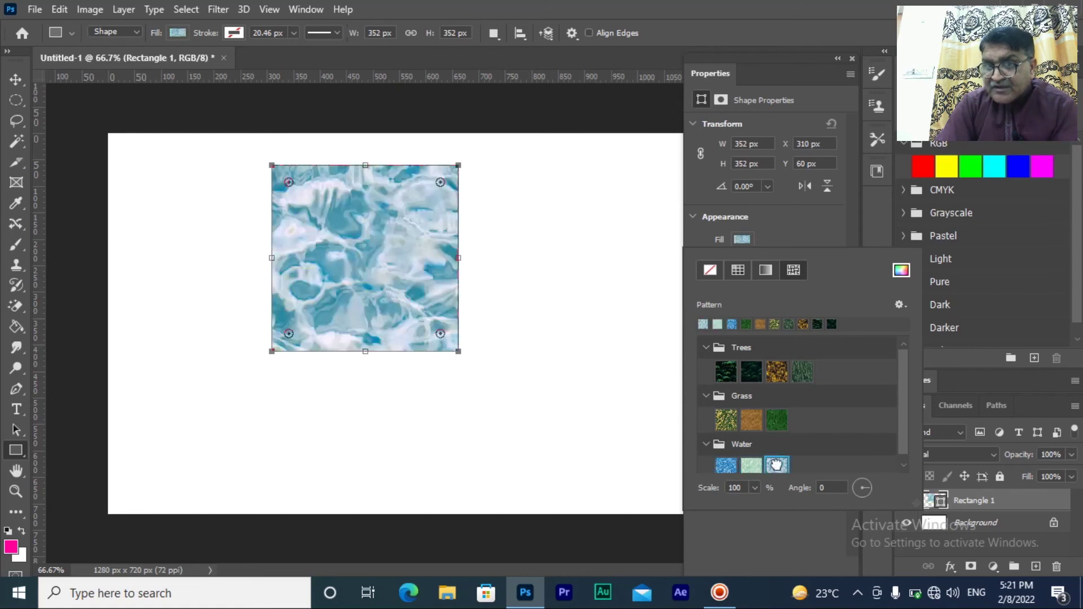
# - Remove the pattern fill from the square by setting its fill to no colour
pyautogui.click(807, 221)
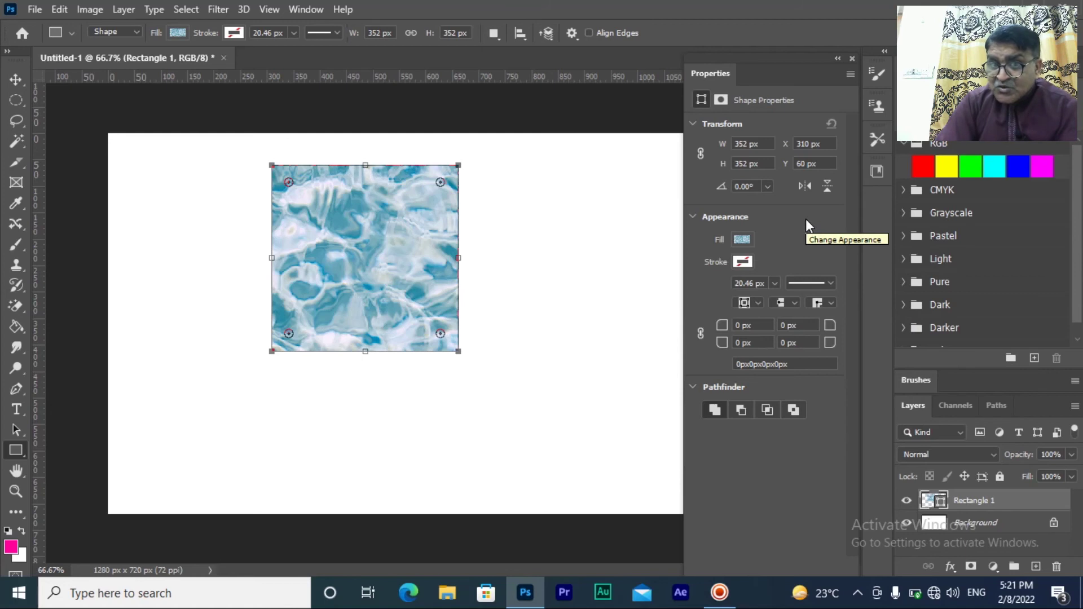
pyautogui.click(743, 262)
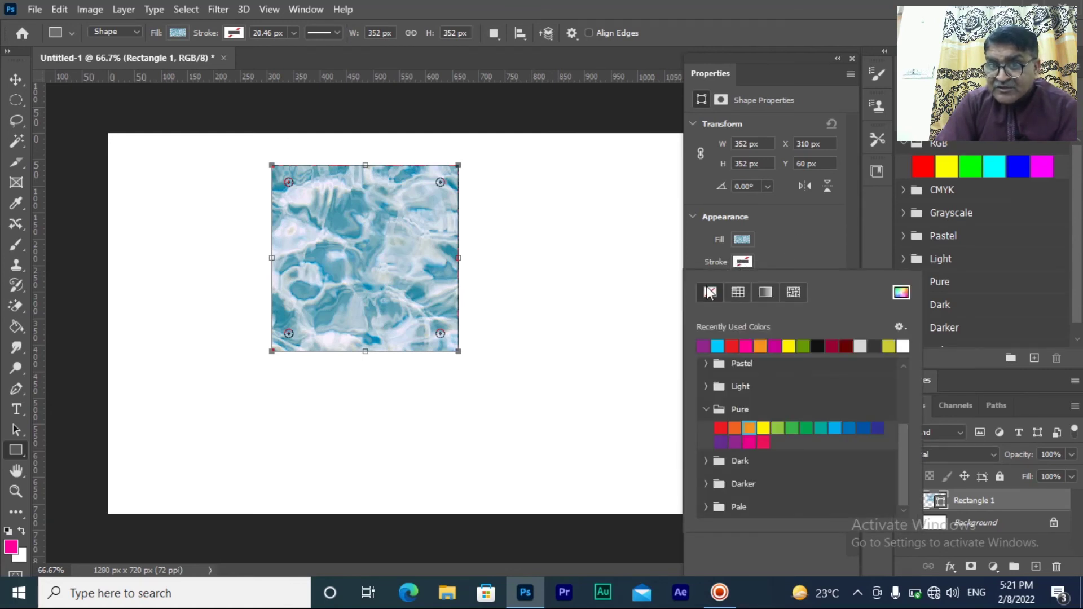
pyautogui.click(741, 239)
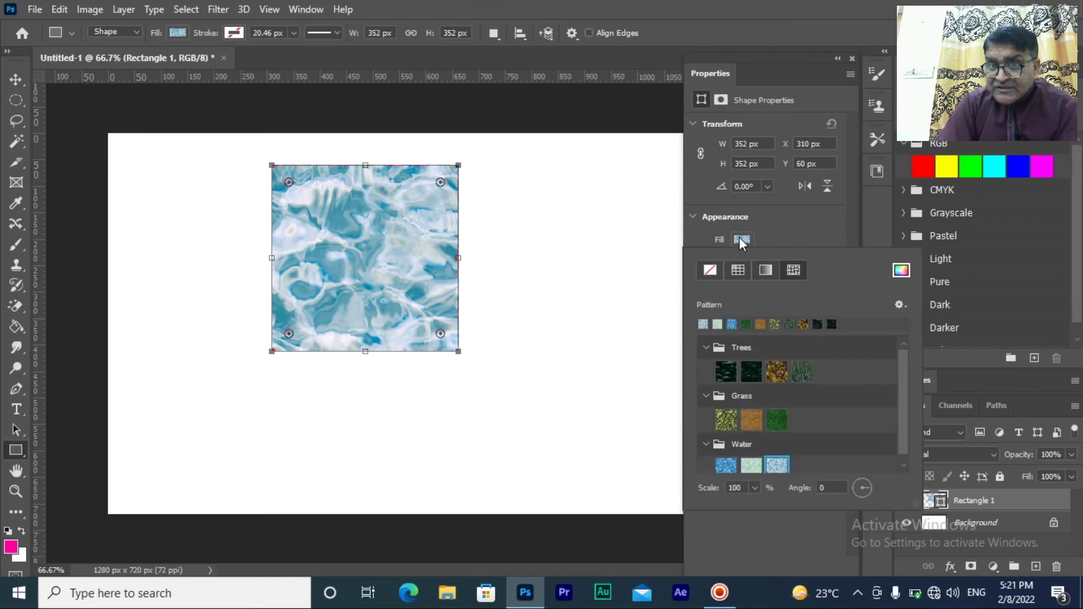
pyautogui.click(713, 268)
pyautogui.click(814, 215)
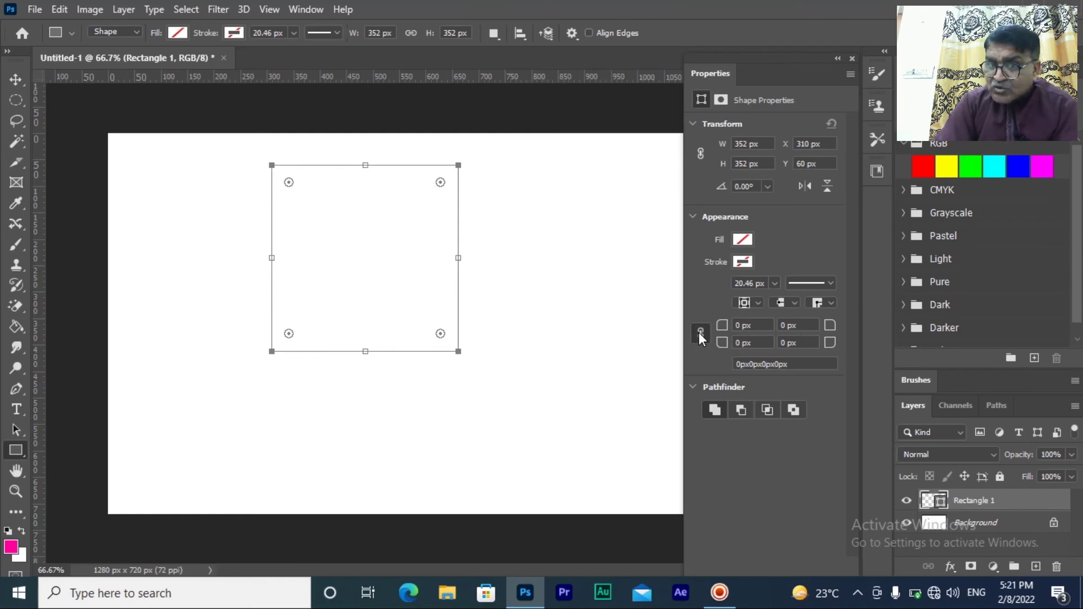
# - Round all four linked corners of the square with a radius of 20 px
pyautogui.moveTo(743, 325); pyautogui.dragTo(736, 324)
pyautogui.write('20')
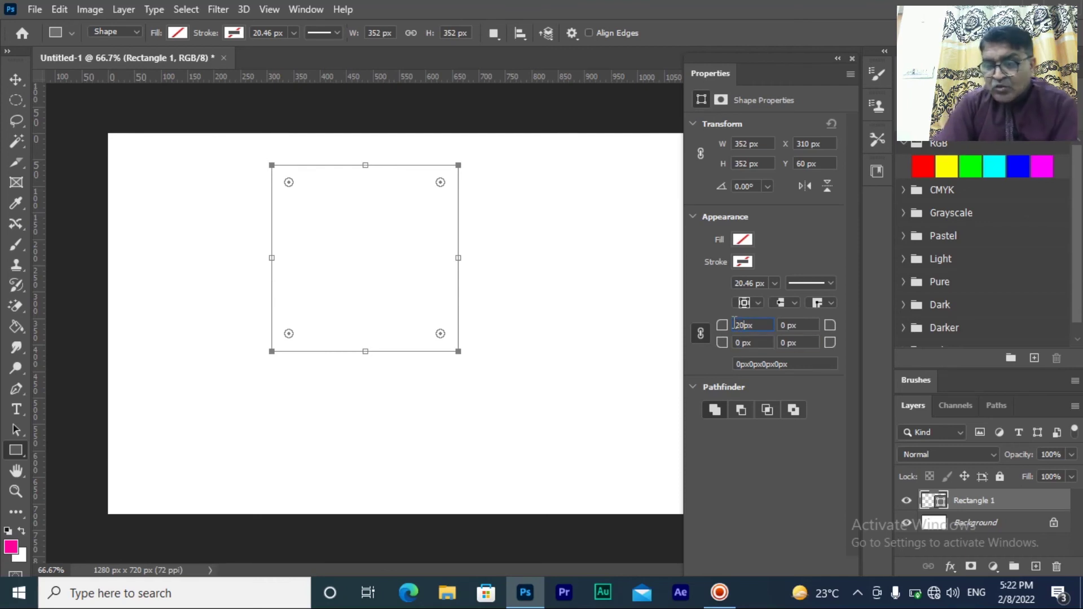
pyautogui.press('Return')
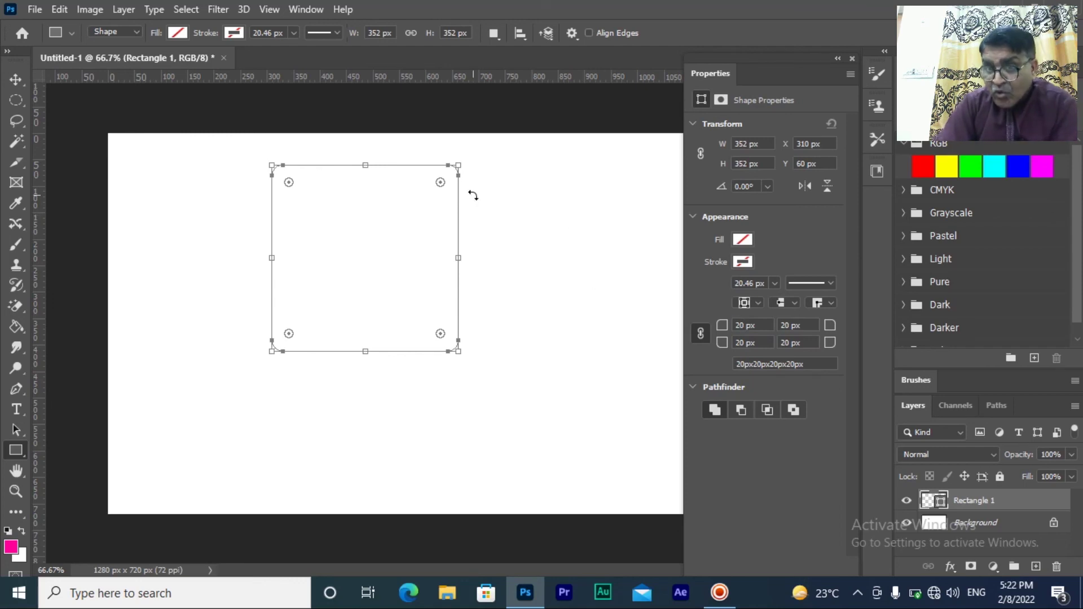
# - Unlink the corner radii and set the square's upper-left and lower-right corners to 50 px each
pyautogui.click(700, 334)
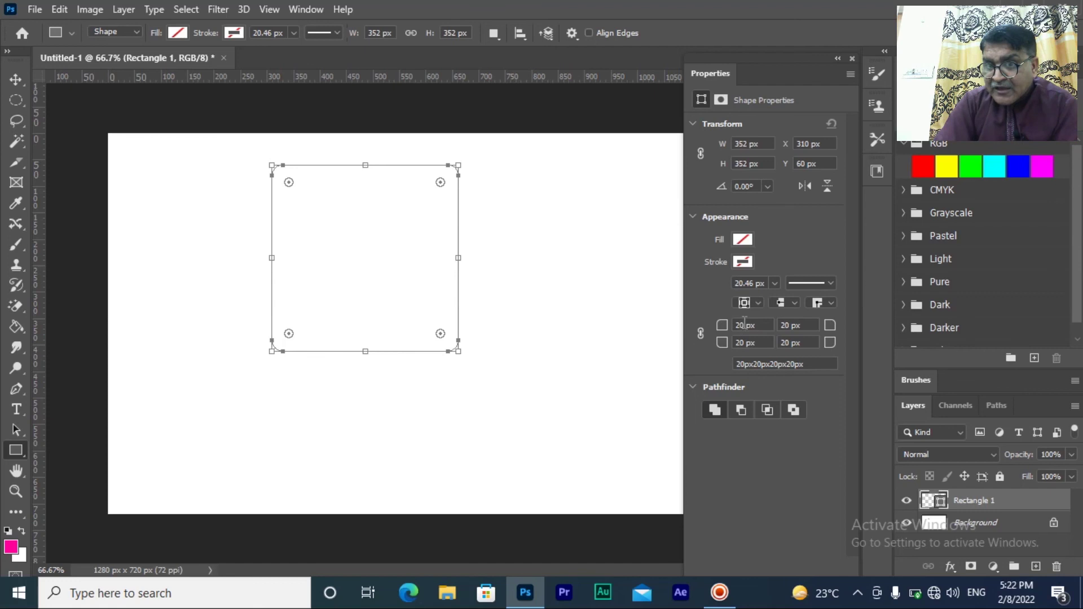
pyautogui.write('50')
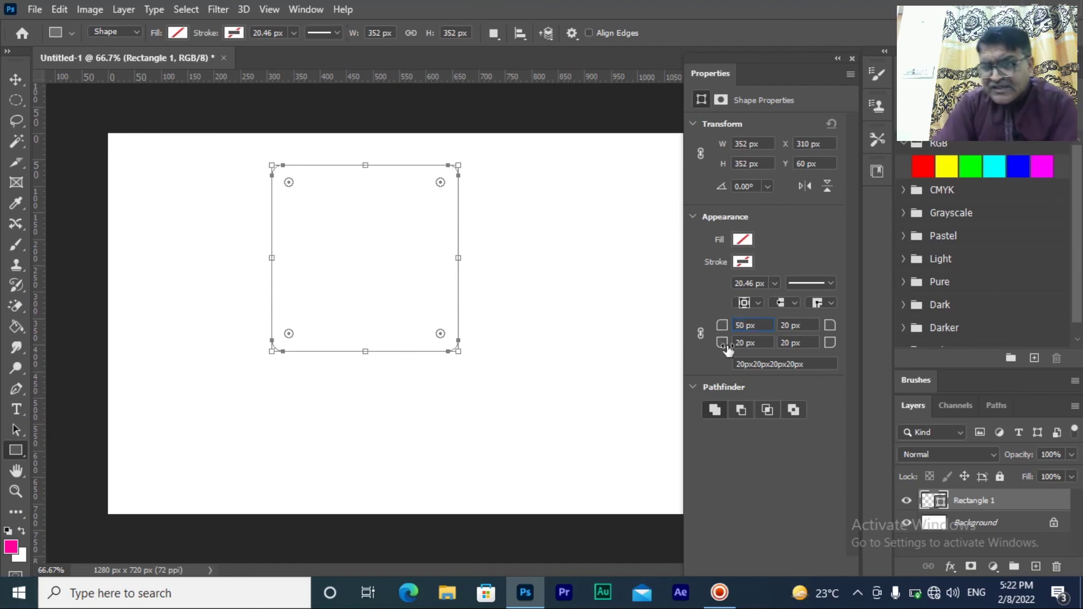
pyautogui.press('Return')
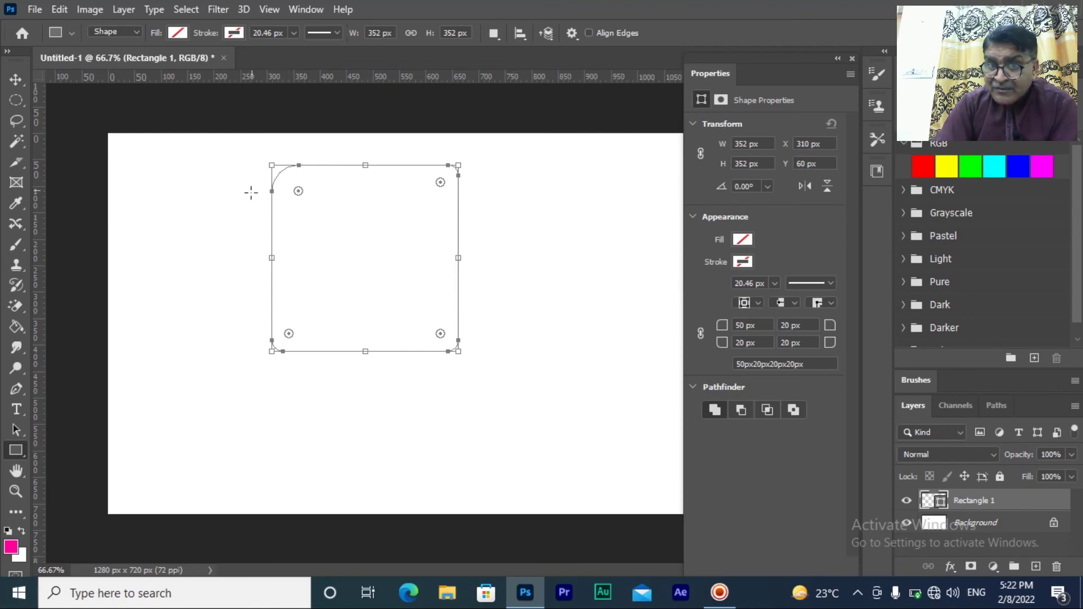
pyautogui.moveTo(789, 343); pyautogui.dragTo(782, 342)
pyautogui.write('50')
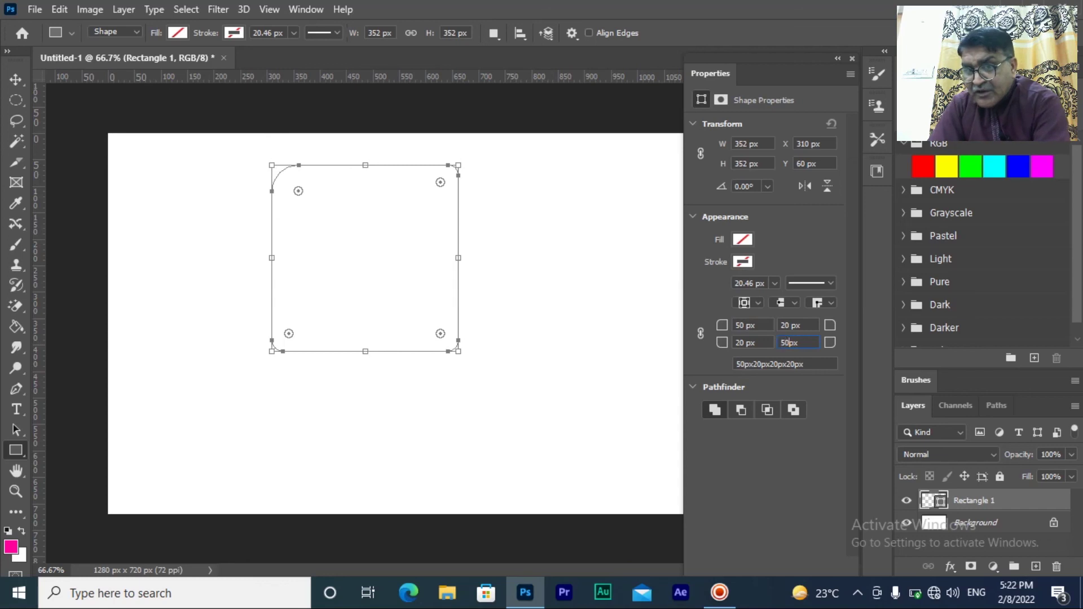
pyautogui.press('Return')
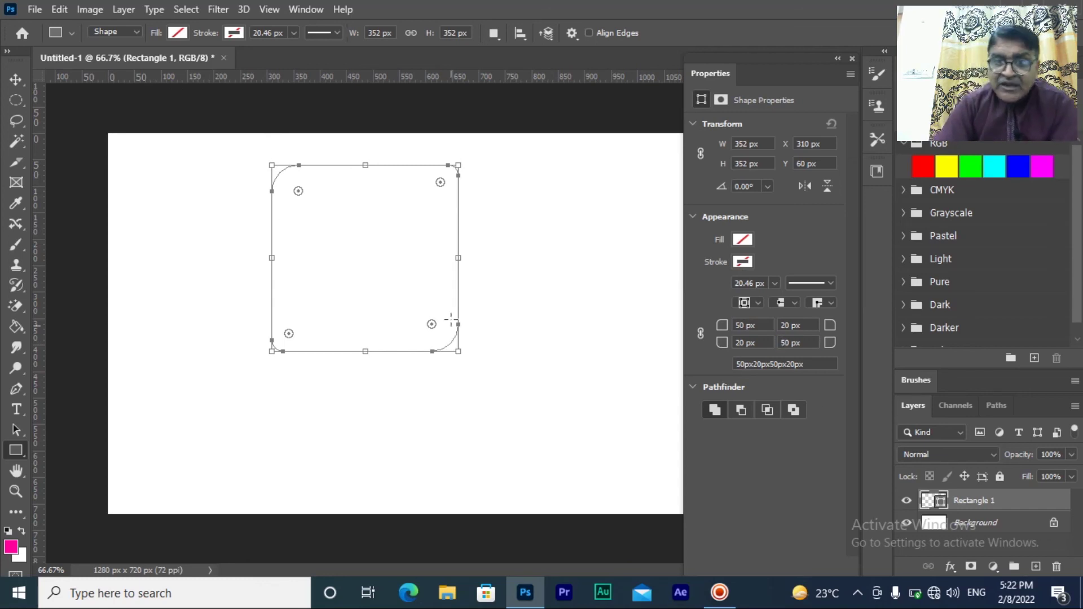